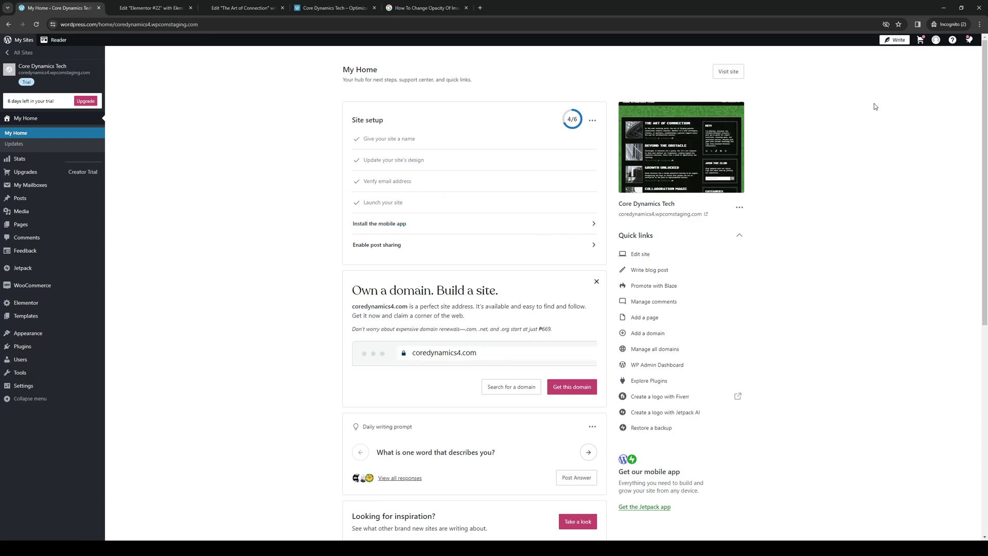
# Cycle through the open browser tabs: Elementor #22, The Art of Connection, Core Dynamics Tech, and the opacity search.
pyautogui.moveTo(732, 132)
pyautogui.click(143, 6)
pyautogui.click(242, 8)
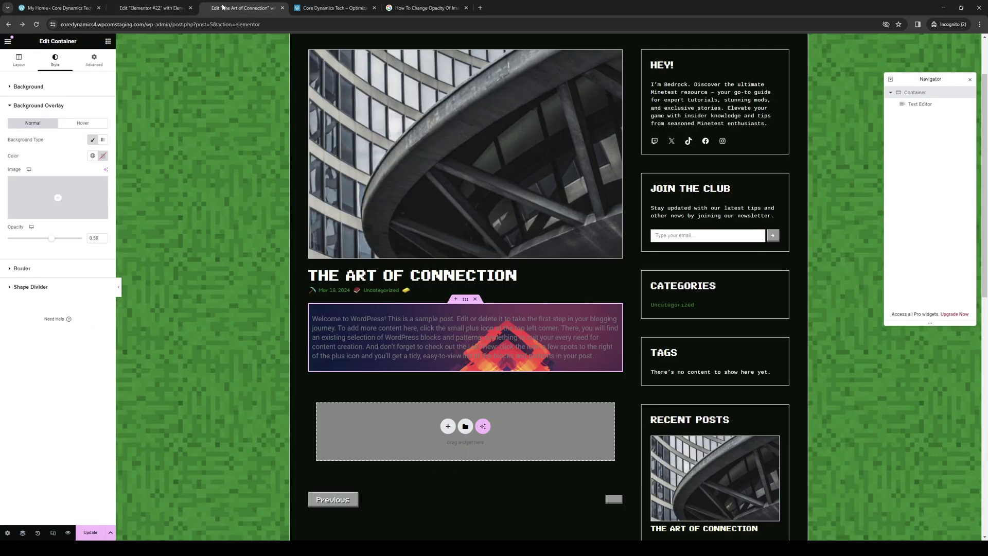
pyautogui.click(147, 10)
pyautogui.click(332, 7)
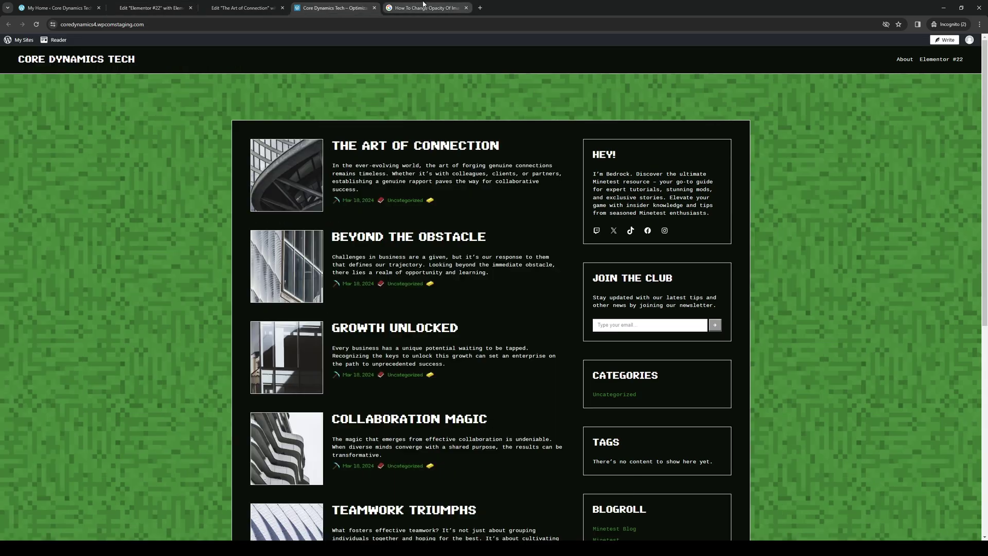
pyautogui.click(426, 8)
pyautogui.click(366, 6)
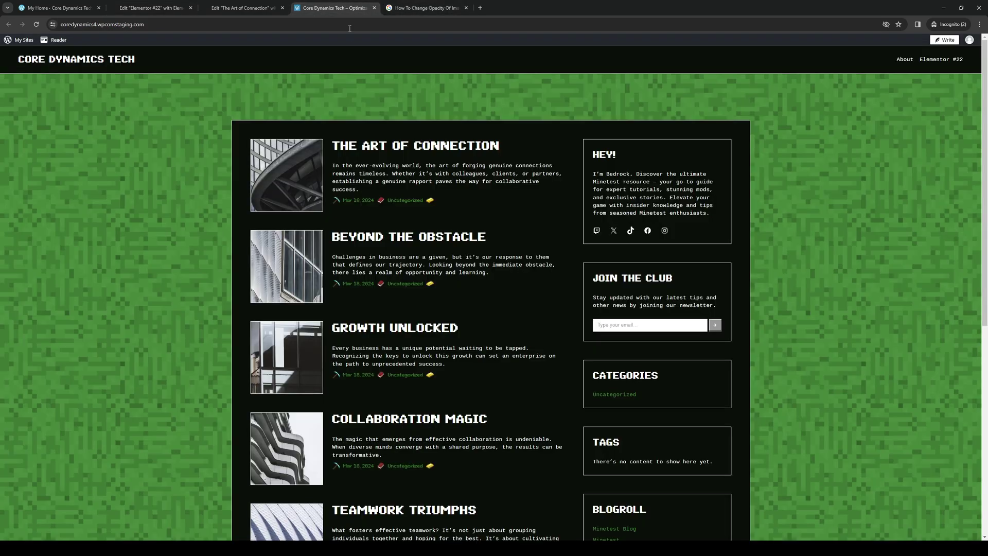
# Close the opacity how-to search tab and return to The Art of Connection editor.
pyautogui.click(466, 8)
pyautogui.click(242, 8)
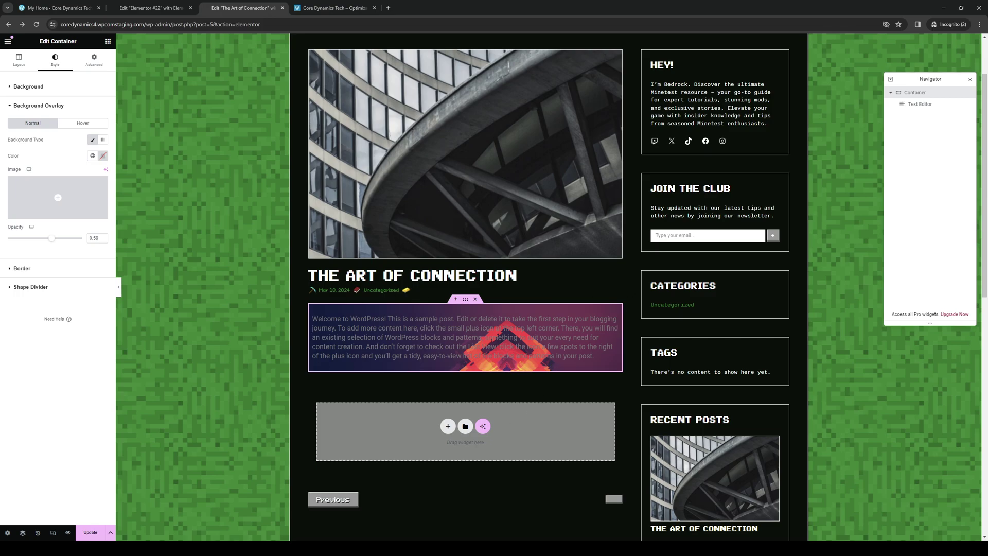
pyautogui.scroll(-2, 447, 427)
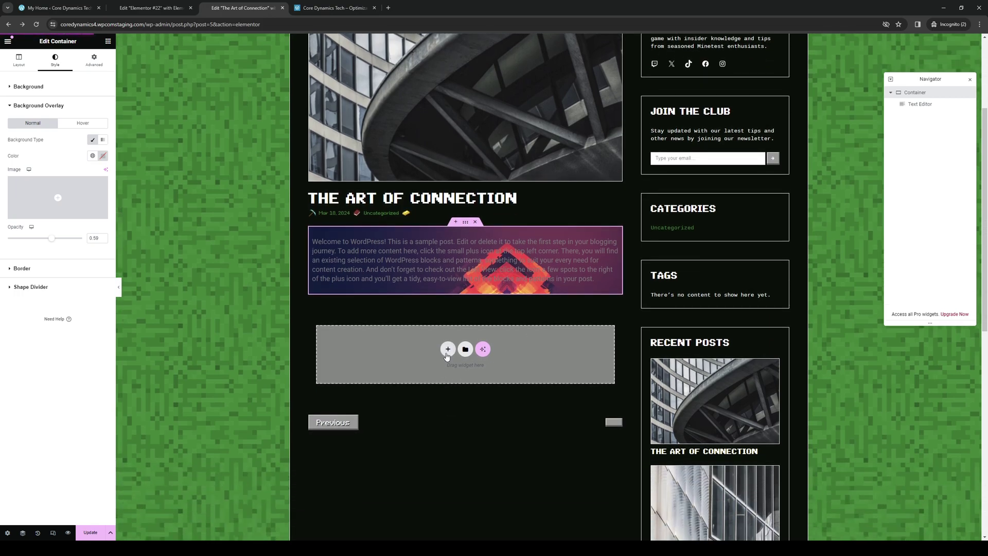
pyautogui.scroll(3, 432, 342)
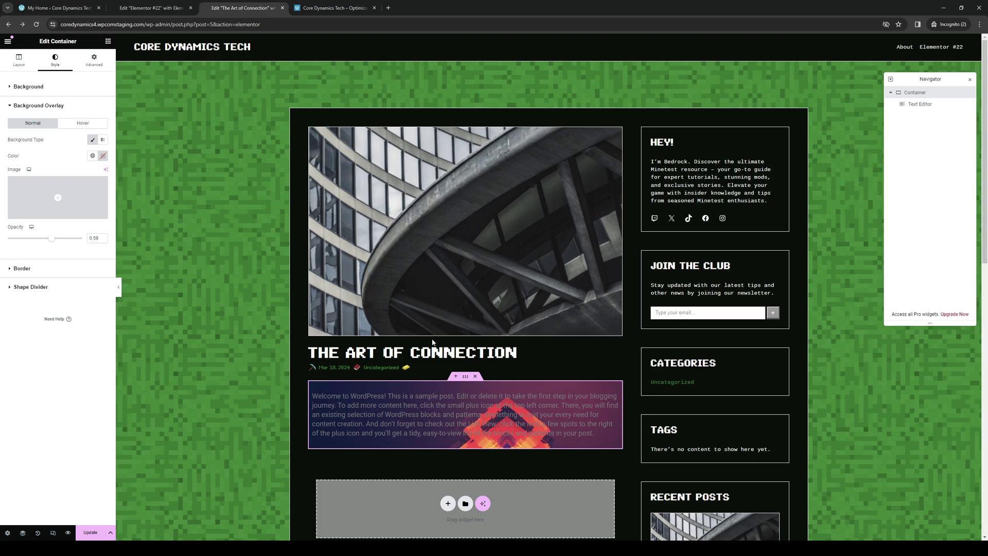
pyautogui.scroll(-2, 433, 342)
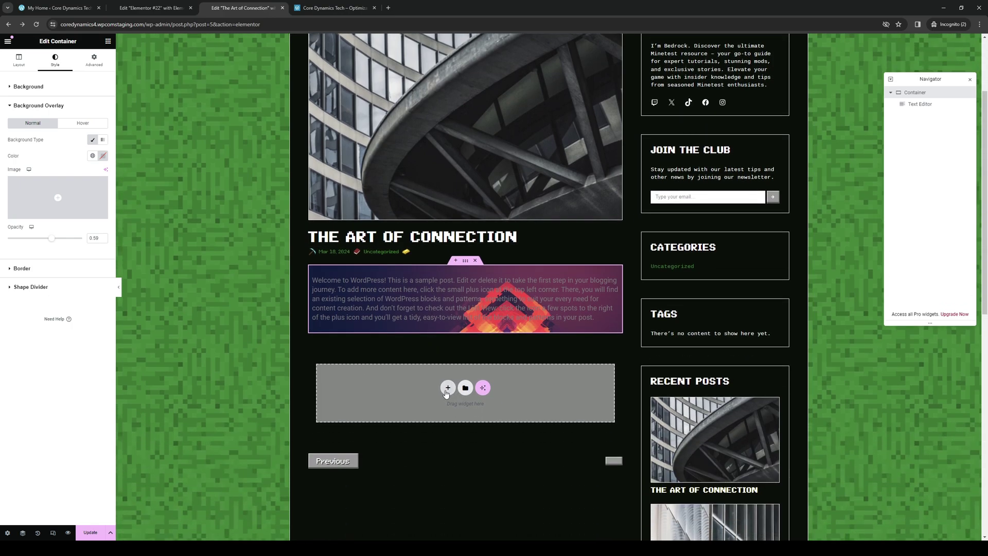
# Insert a three-row Grid structure into the empty area below the intro text and expand it in the Navigator.
pyautogui.click(448, 389)
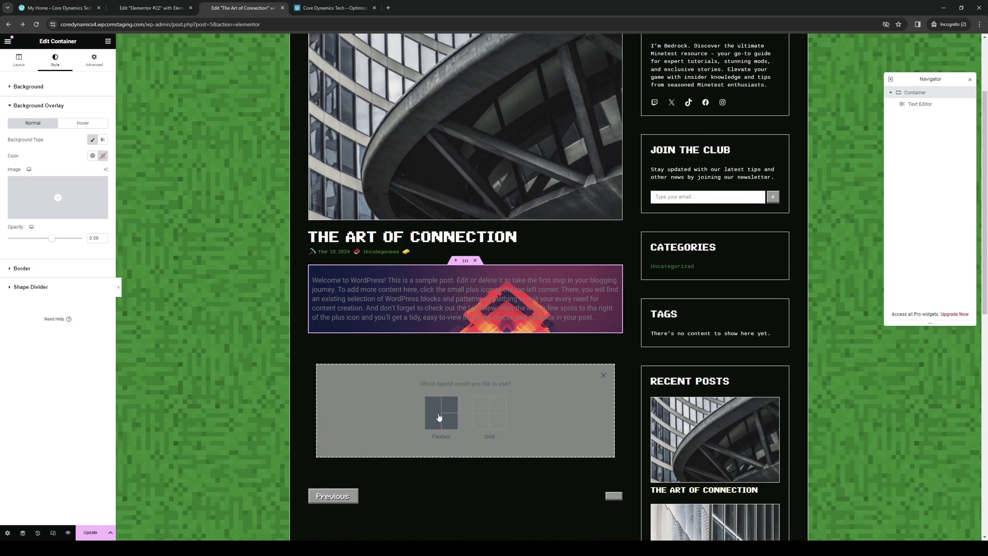
pyautogui.click(498, 416)
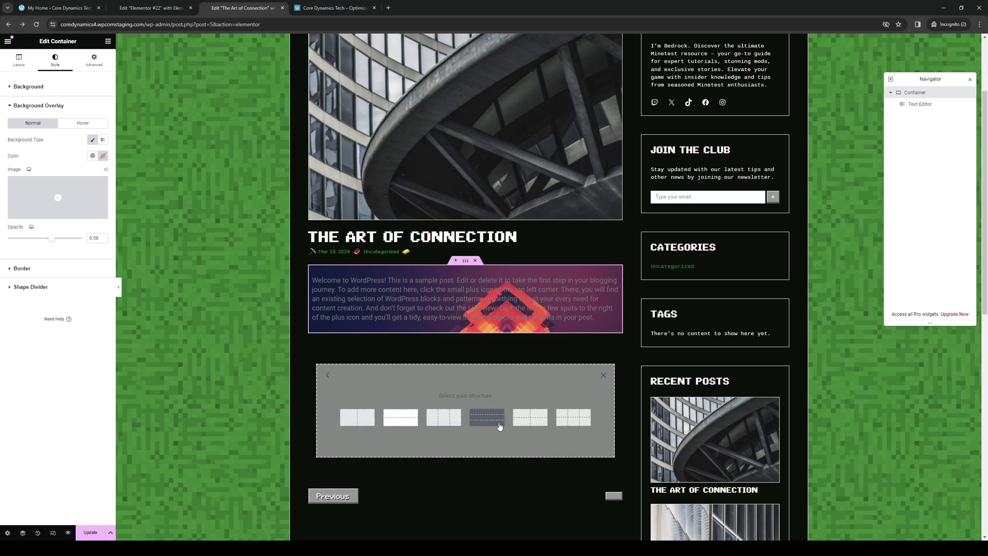
pyautogui.click(499, 425)
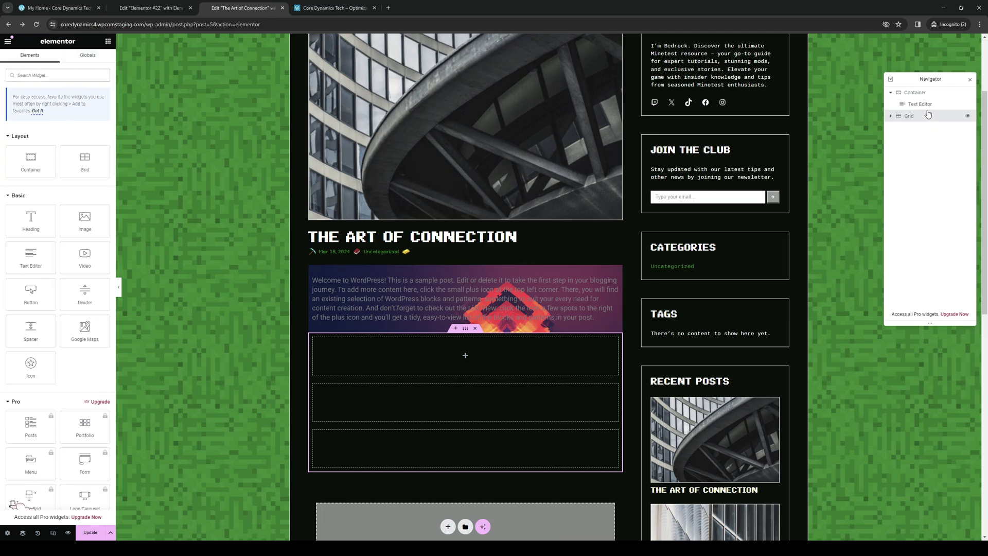
pyautogui.click(889, 117)
# Replace the first grid cell's lorem ipsum text with 'Welcome to all things tech.'.
pyautogui.click(31, 257)
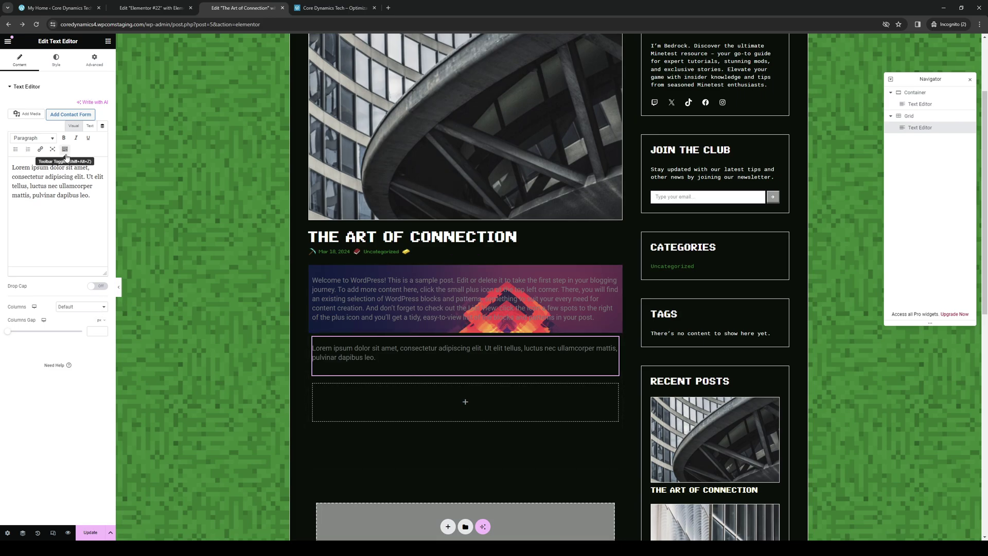
pyautogui.moveTo(92, 196); pyautogui.dragTo(37, 163)
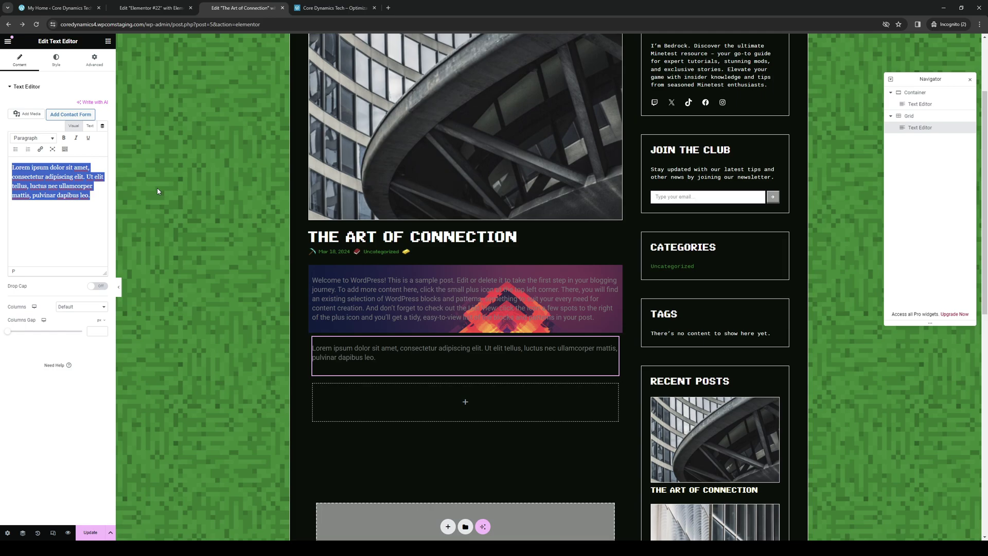
pyautogui.write('Welcome to a')
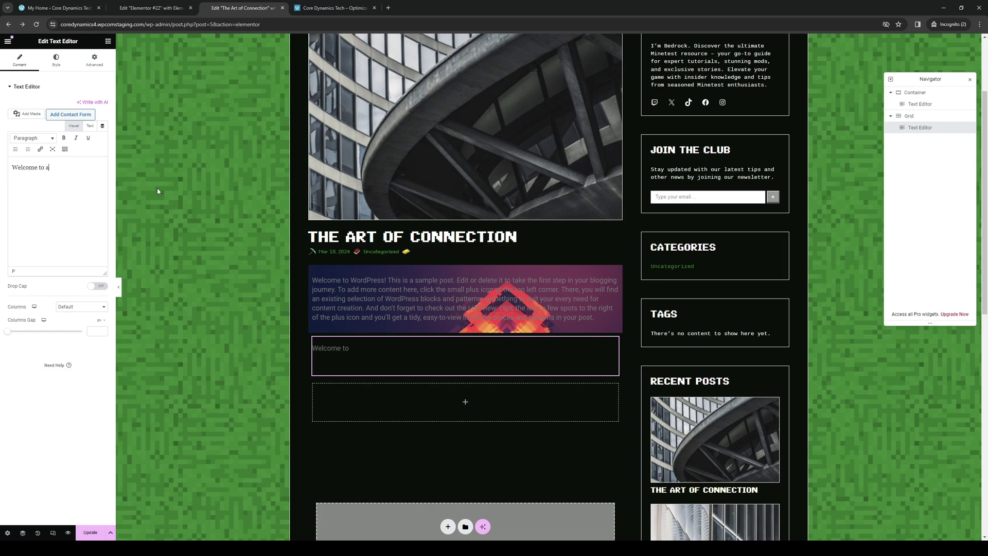
pyautogui.write('ll things tech.')
pyautogui.click(57, 62)
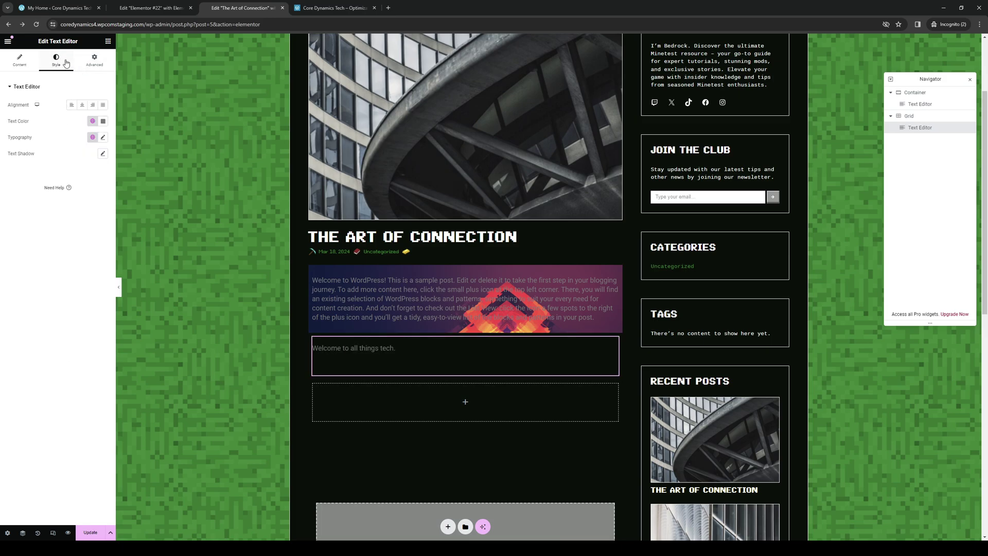
pyautogui.click(29, 62)
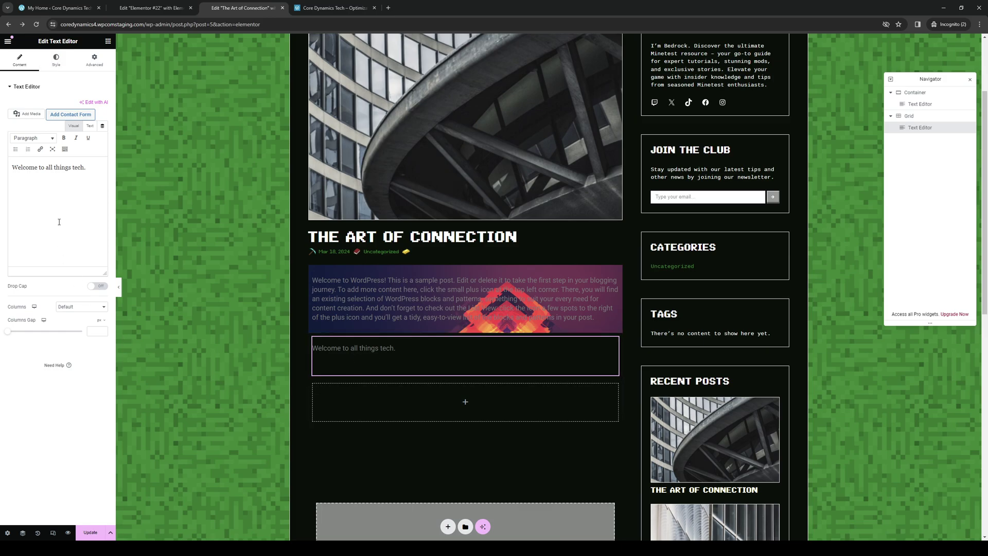
# Insert the colourful polygons image from the media library into the welcome text block.
pyautogui.click(26, 114)
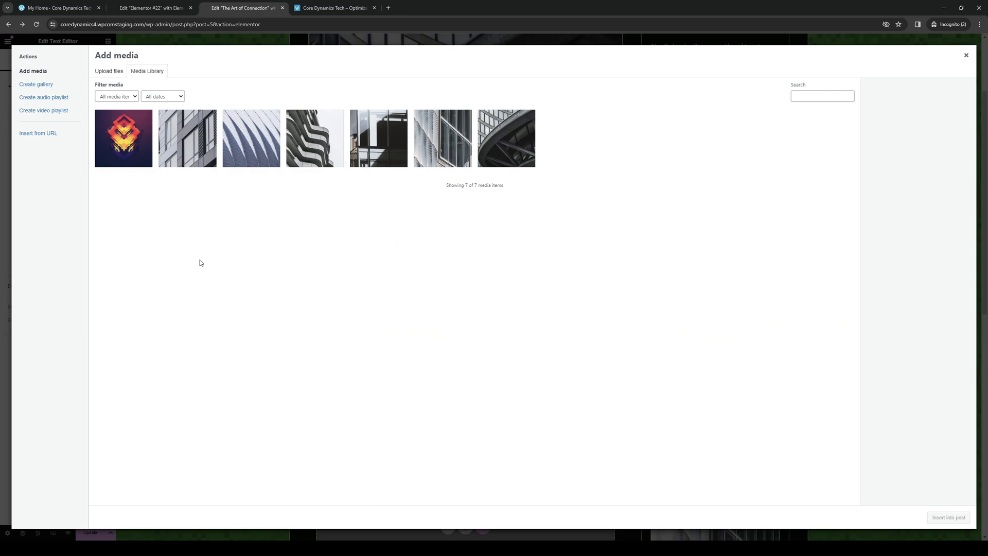
pyautogui.click(126, 143)
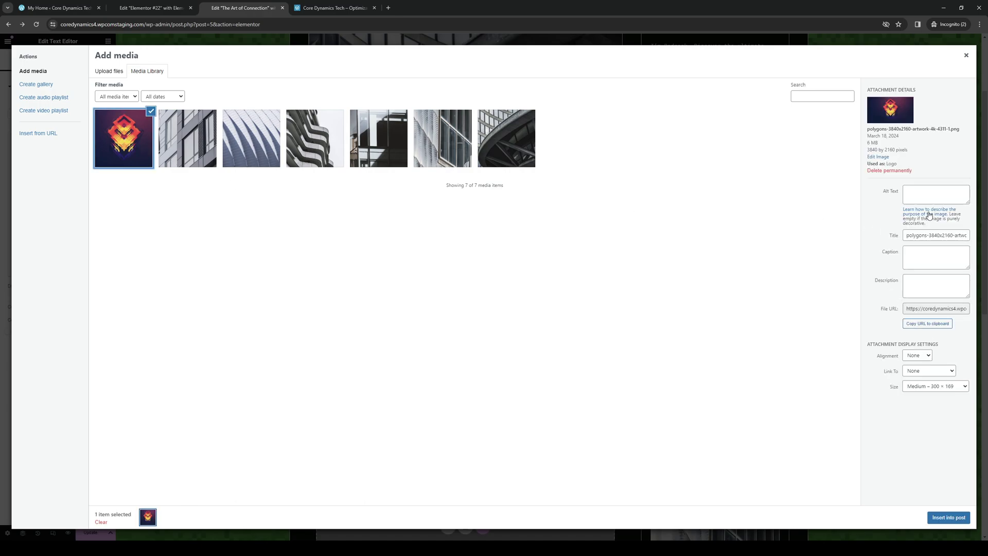
pyautogui.click(949, 517)
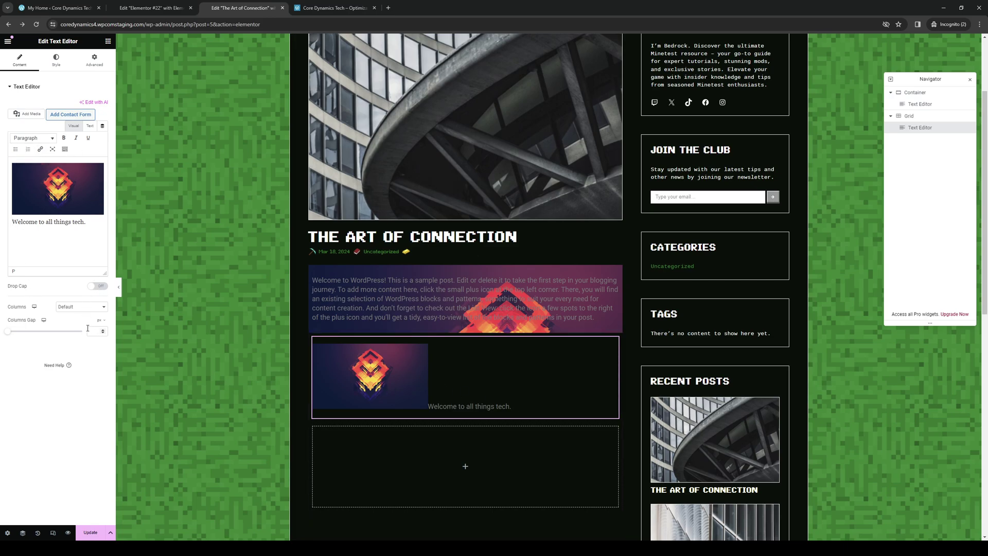
# Delete the grid holding the polygon image and welcome line, then select the post's text container.
pyautogui.click(56, 60)
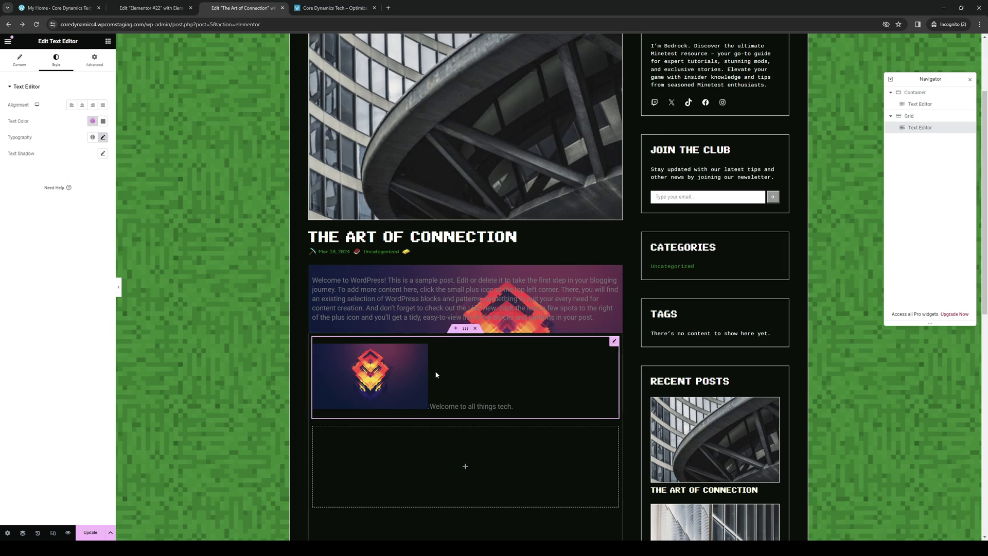
pyautogui.click(609, 350)
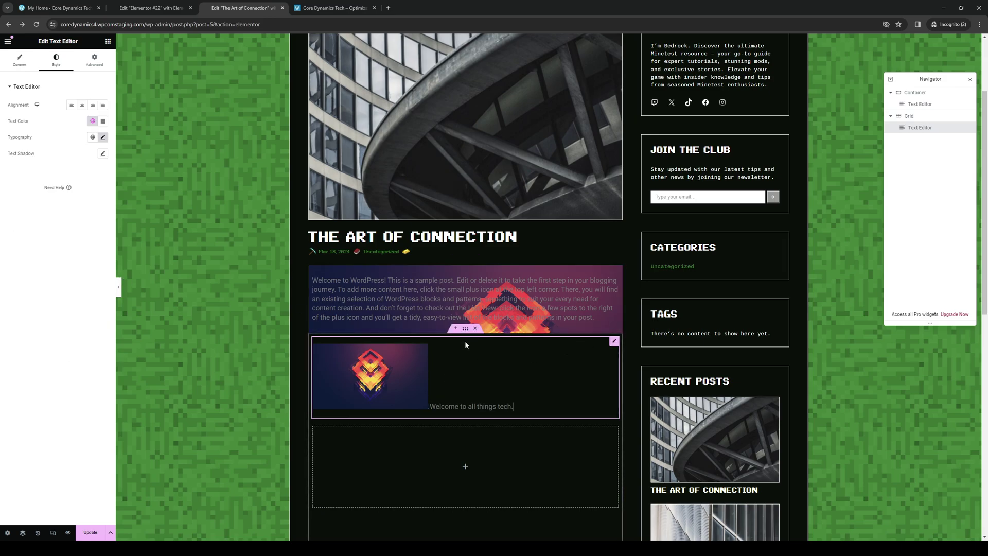
pyautogui.click(475, 329)
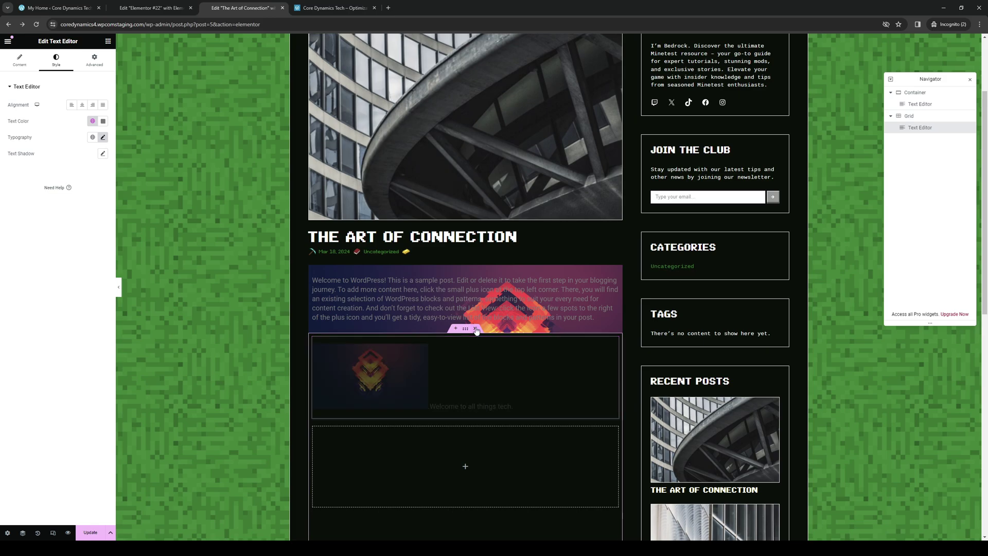
pyautogui.click(342, 288)
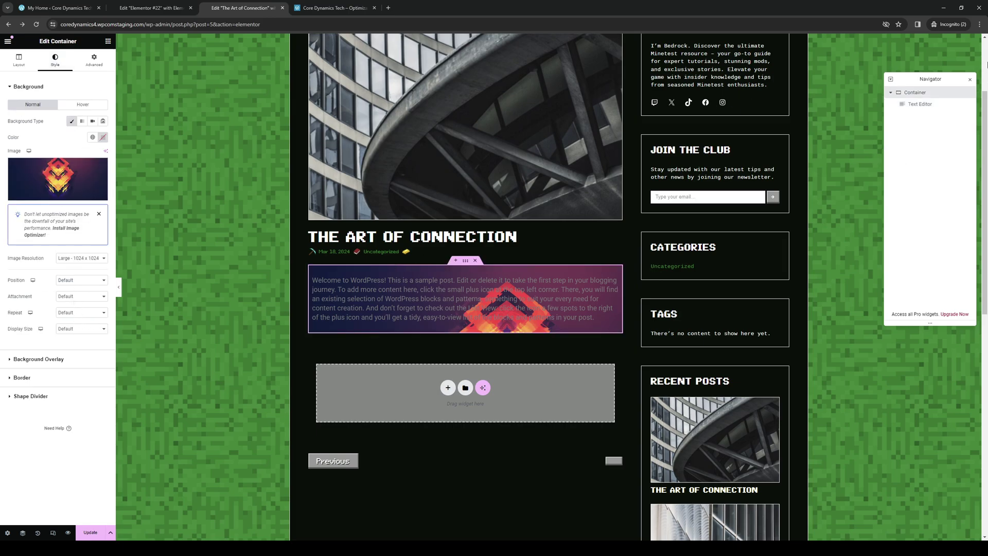
# Expand the container's Background Overlay settings and close the media library without choosing an image.
pyautogui.click(87, 61)
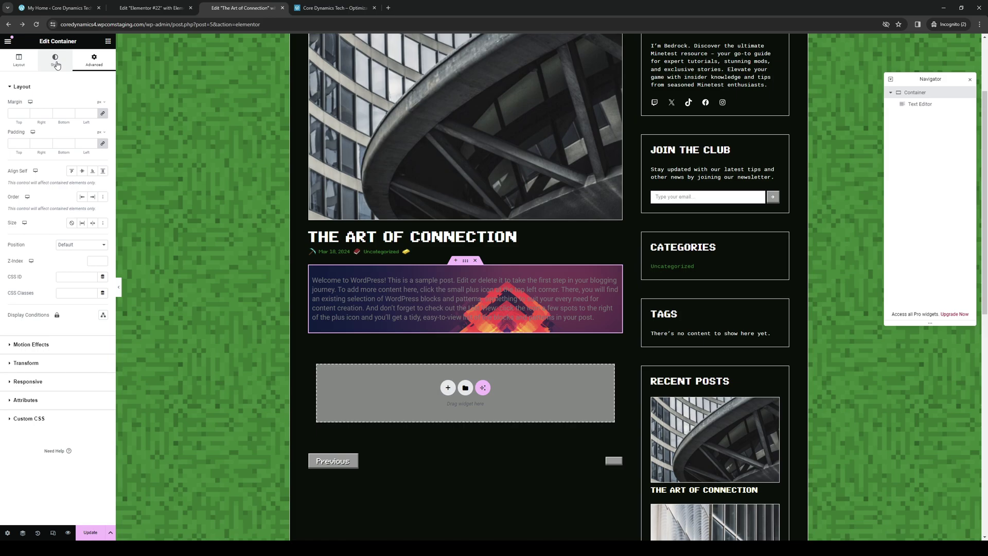
pyautogui.click(55, 60)
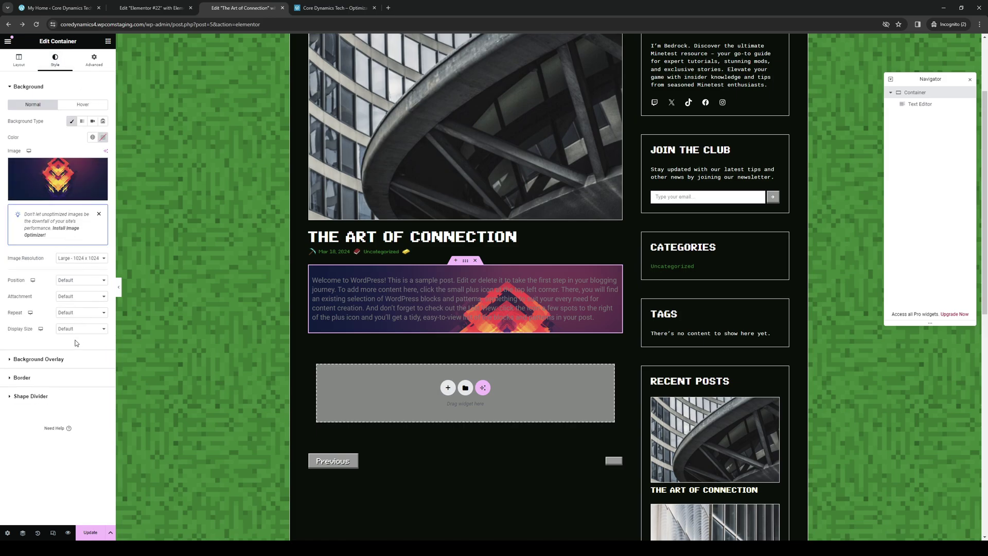
pyautogui.click(11, 361)
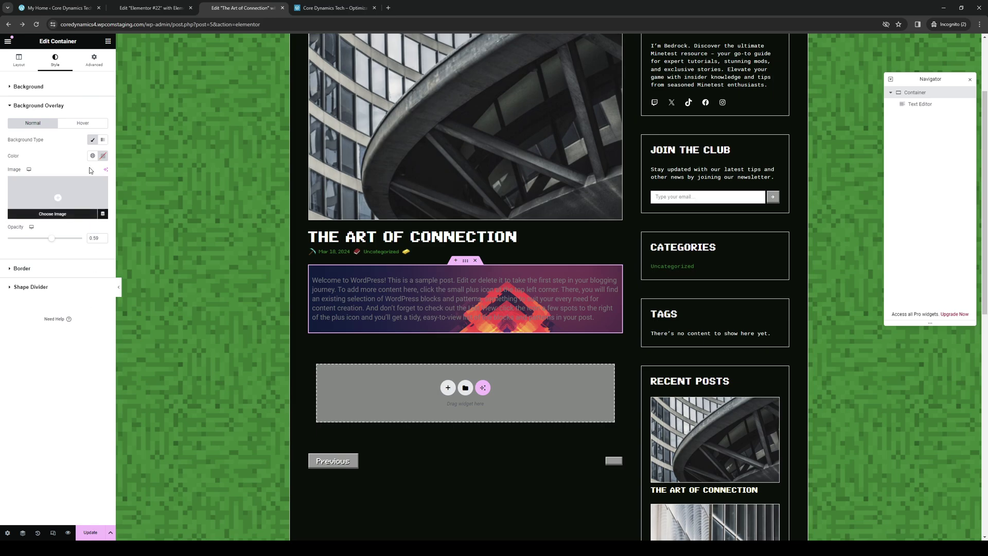
pyautogui.click(69, 205)
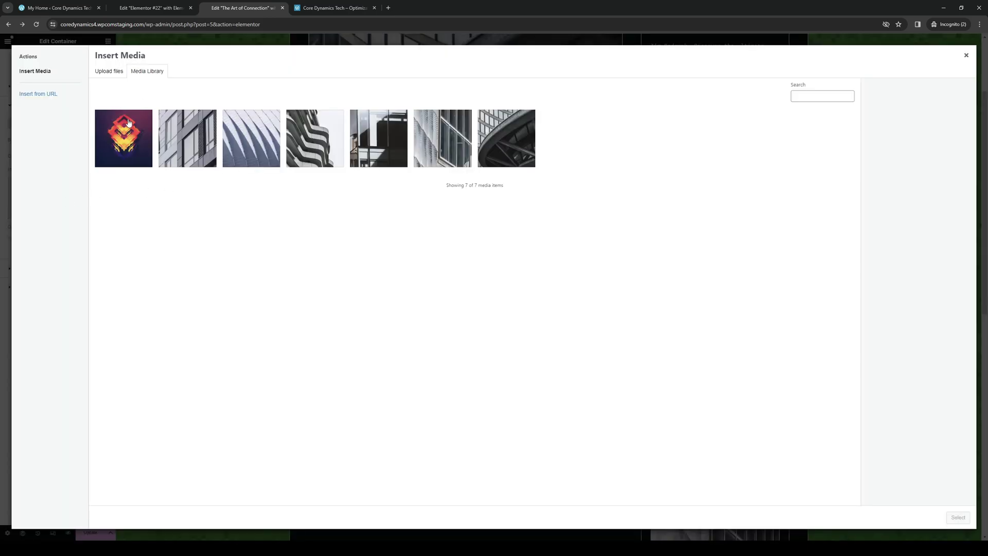
pyautogui.click(966, 55)
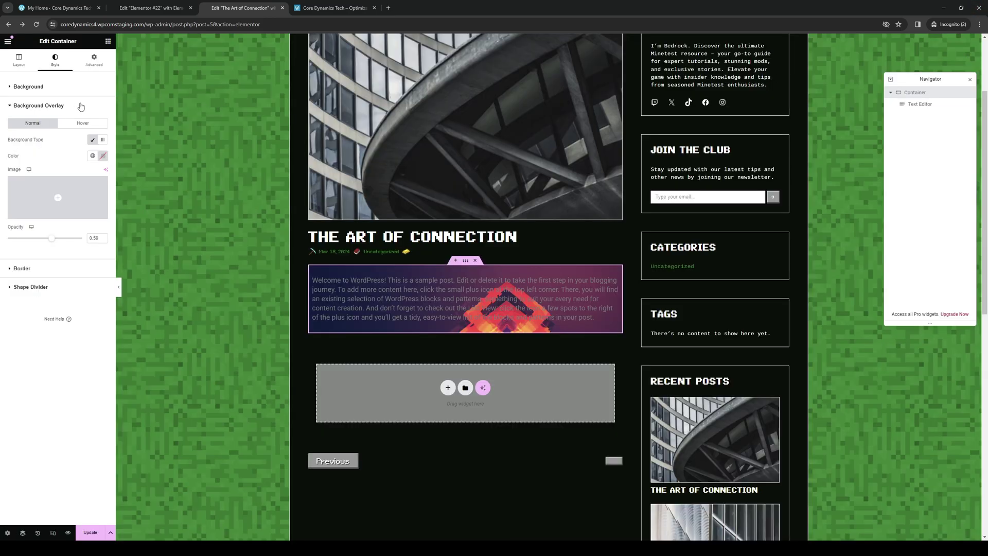
# Remove the polygon image from the container's Background and reopen Background Overlay.
pyautogui.click(39, 93)
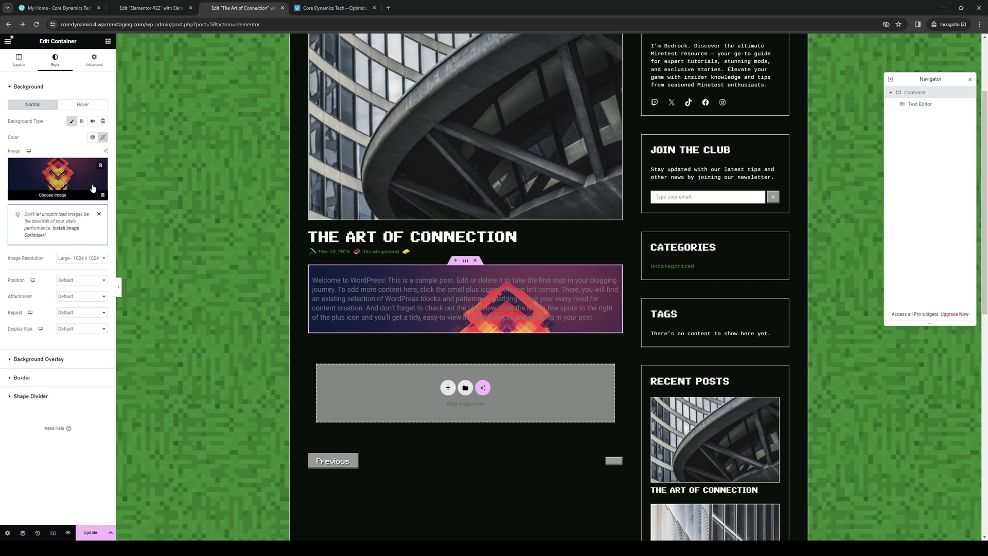
pyautogui.click(101, 167)
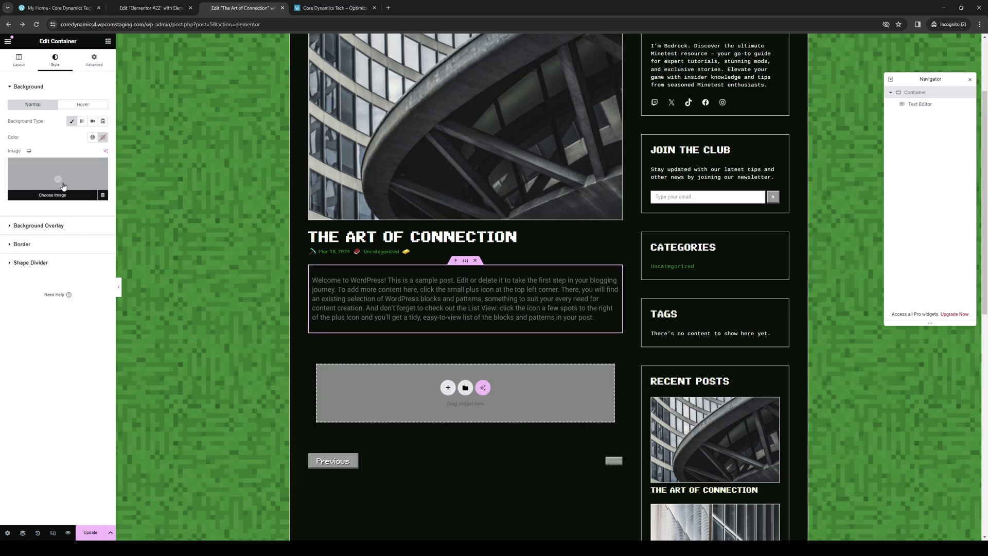
pyautogui.click(71, 226)
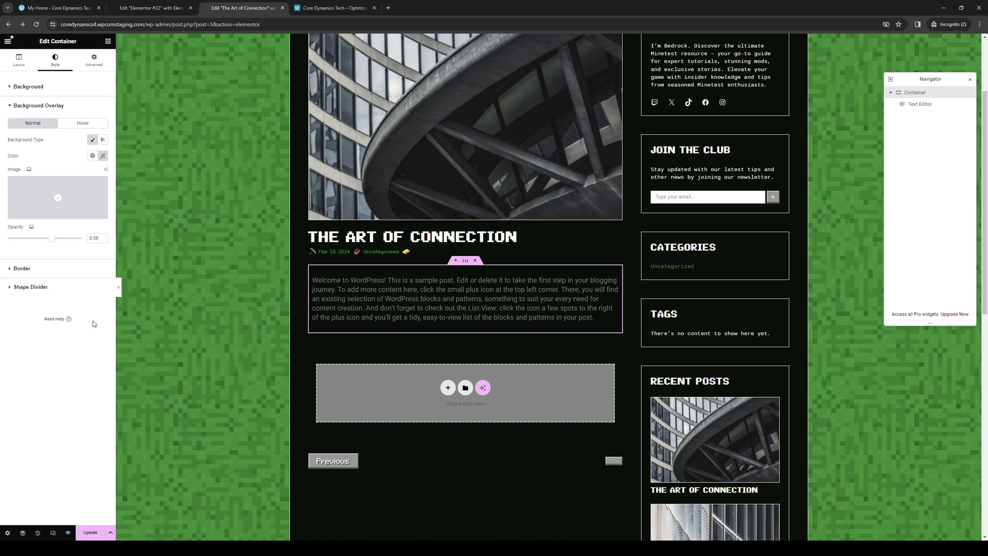
# Choose the polygon image from the Media Library as the container's background overlay image.
pyautogui.click(55, 199)
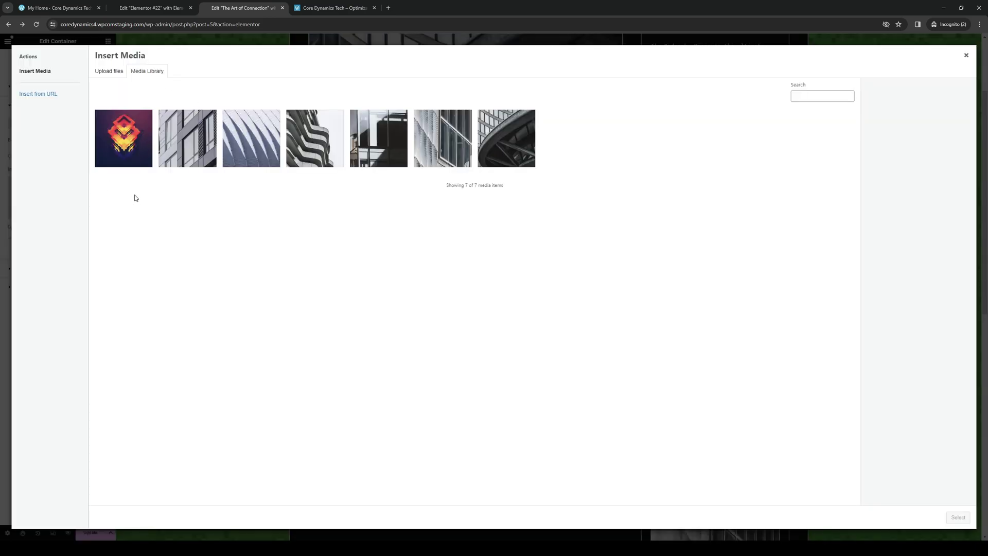
pyautogui.click(127, 151)
pyautogui.click(958, 517)
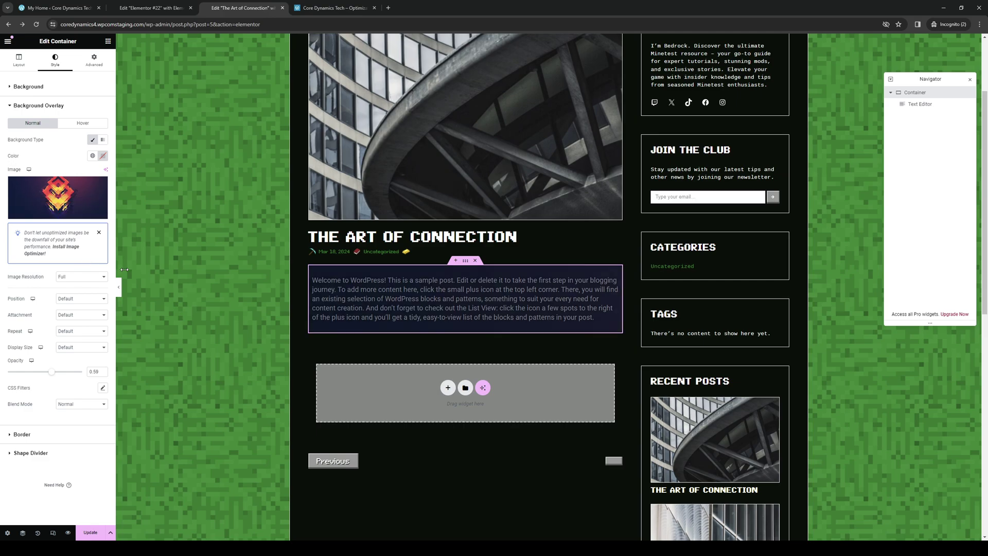
# Set the overlay Image Resolution to Large - 1024 x 1024 and lower its Opacity to 0.3.
pyautogui.click(88, 285)
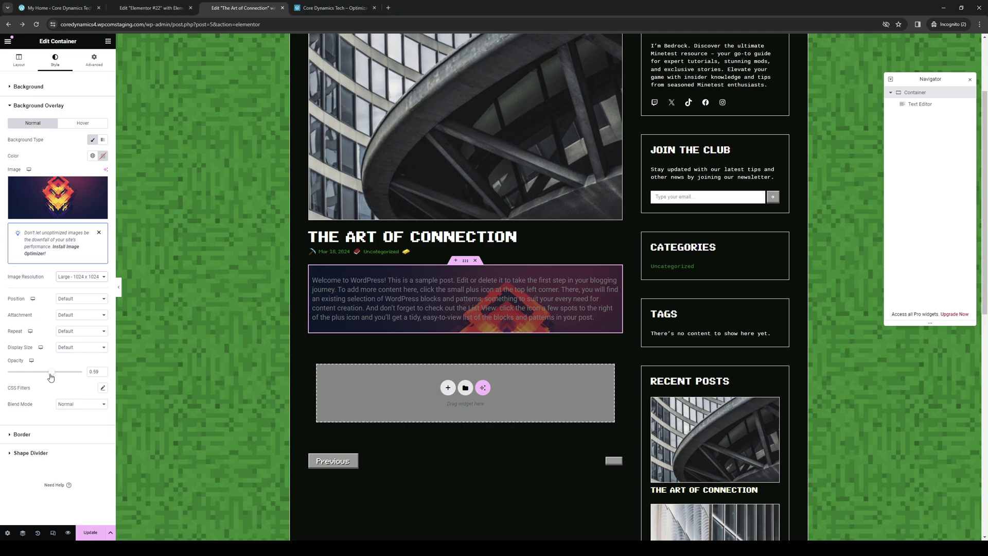
pyautogui.moveTo(51, 372); pyautogui.dragTo(30, 374)
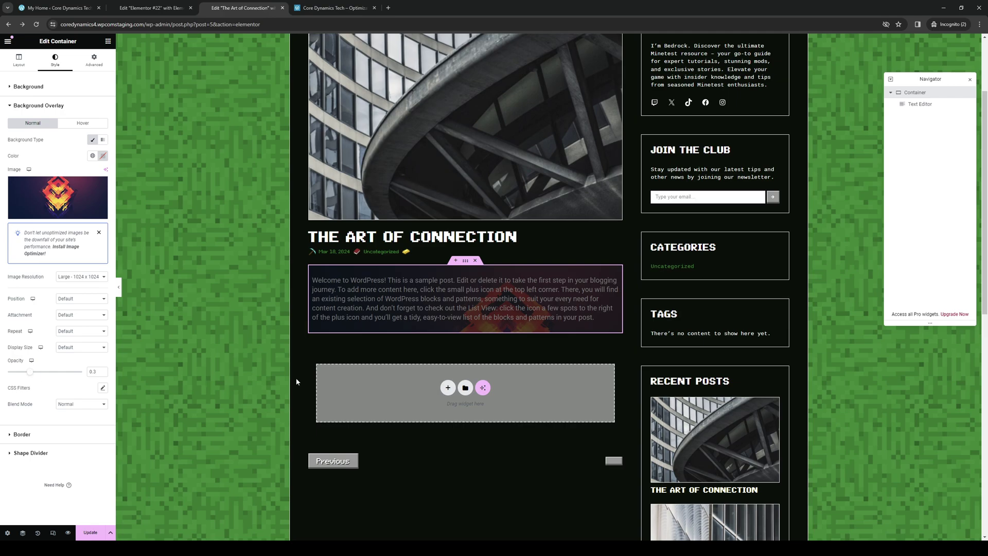